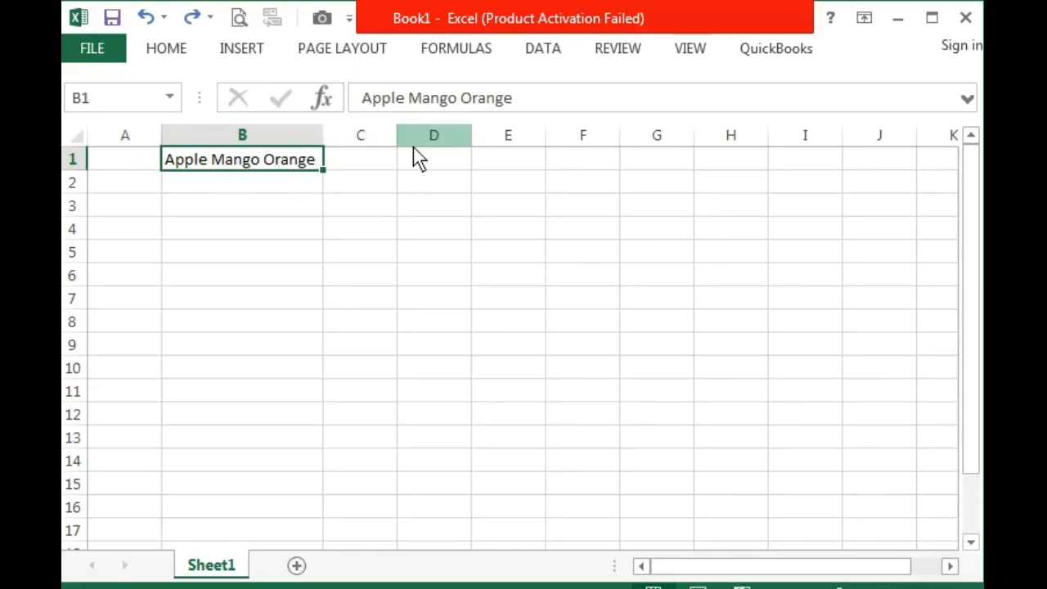
Step: Split the text in cell B1 into separate columns with Text to Columns, as delimited data using space as a delimiter
{"action": "left_click", "coordinate": [370, 169]}
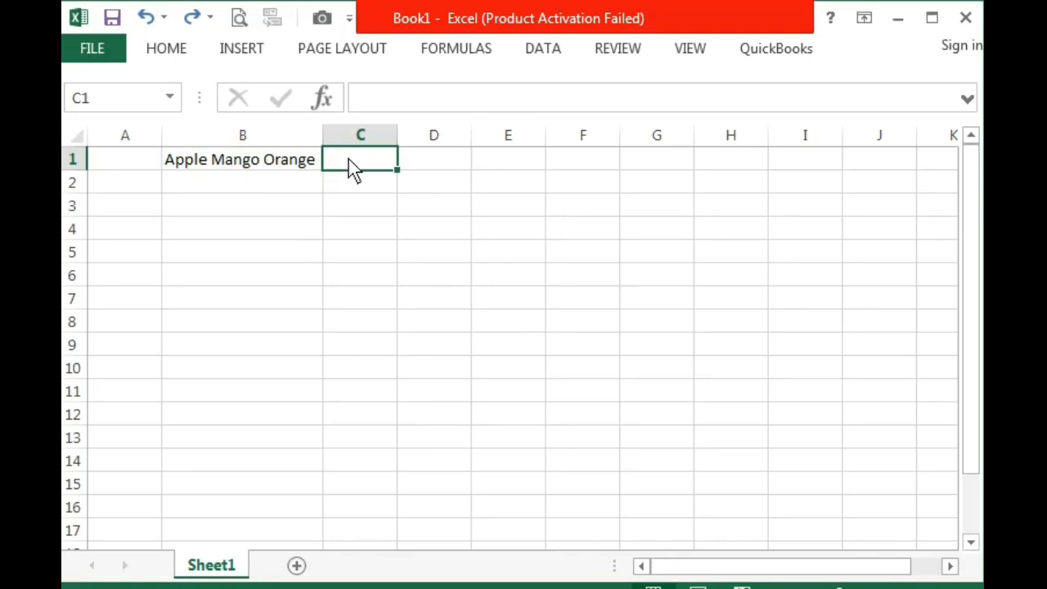
{"action": "left_click", "coordinate": [299, 175]}
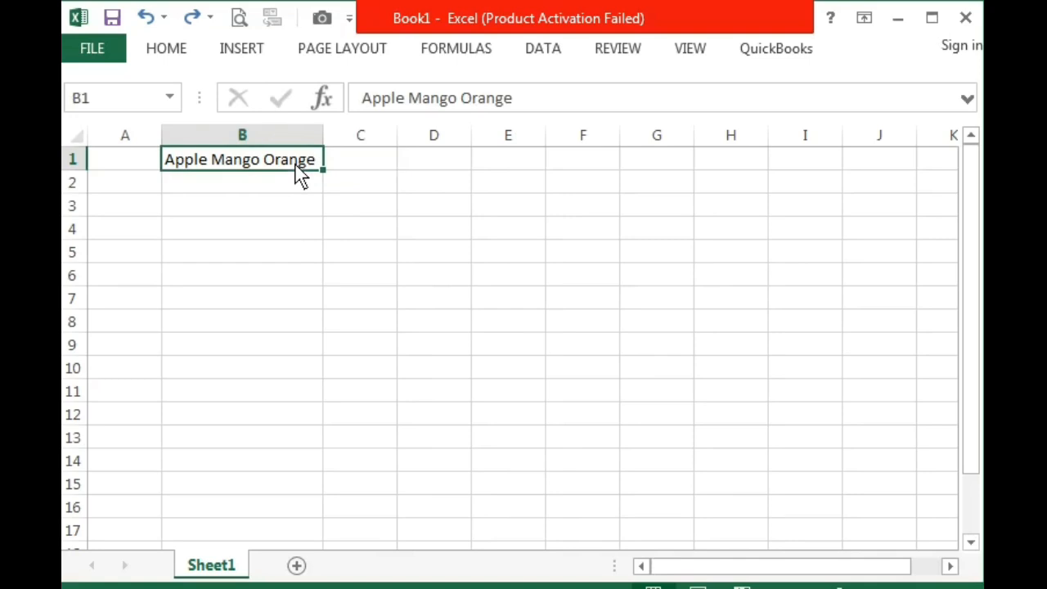
{"action": "left_click", "coordinate": [543, 51]}
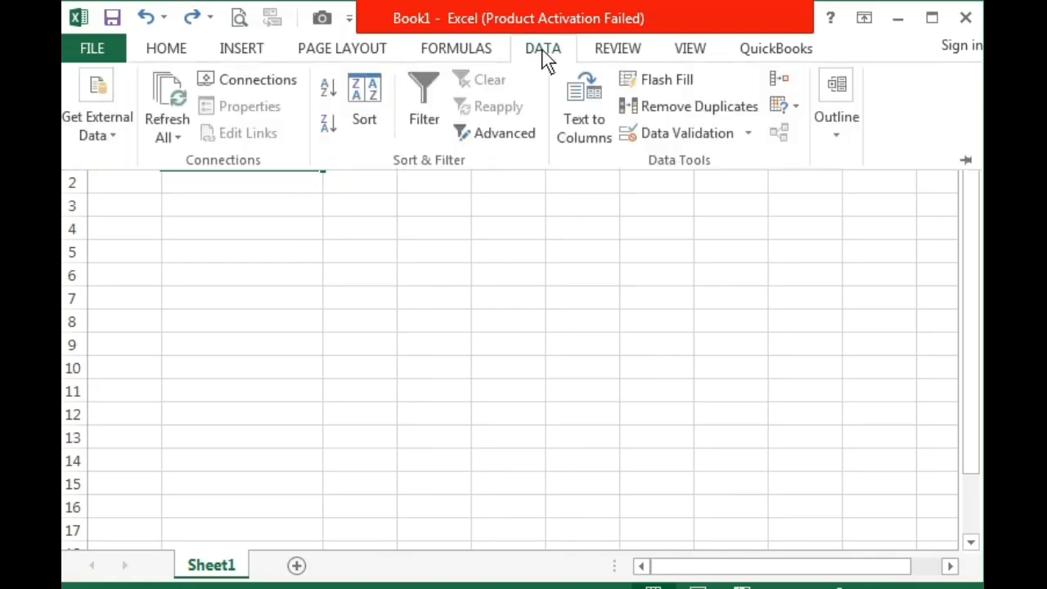
{"action": "left_click", "coordinate": [581, 135]}
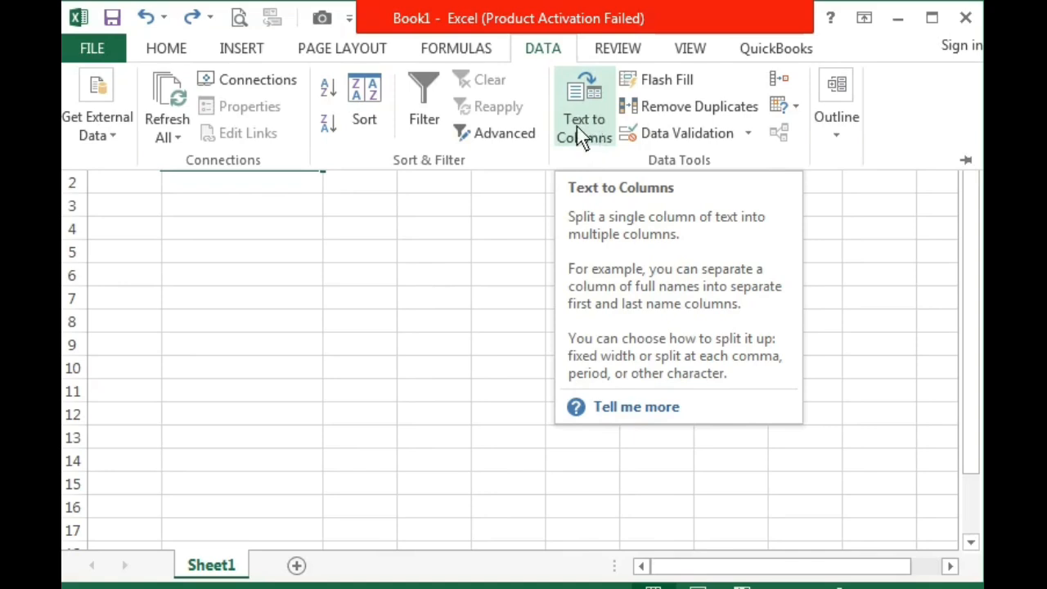
{"action": "left_click", "coordinate": [581, 135]}
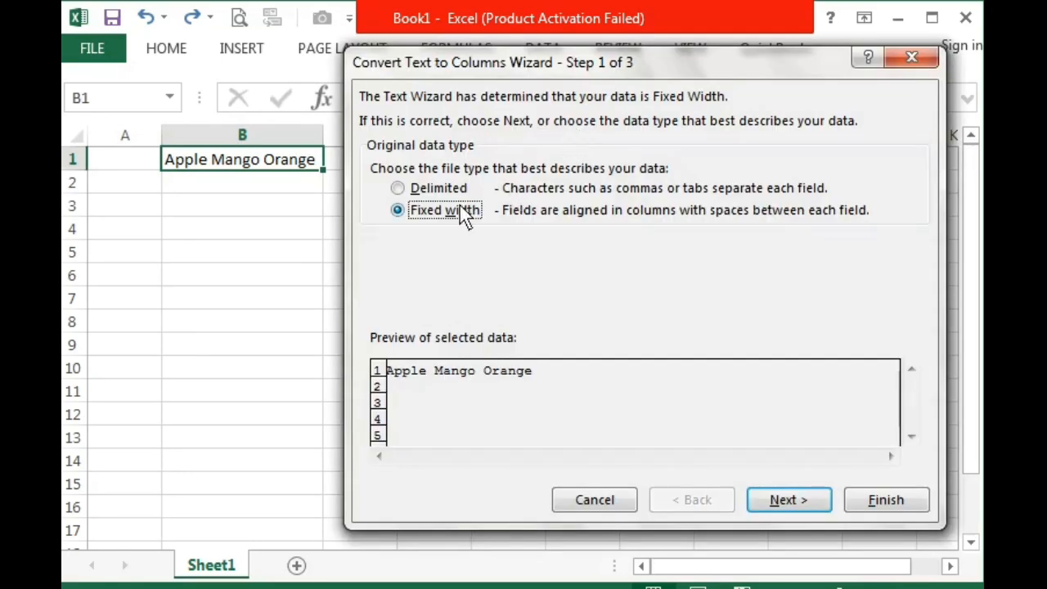
{"action": "left_click", "coordinate": [448, 193]}
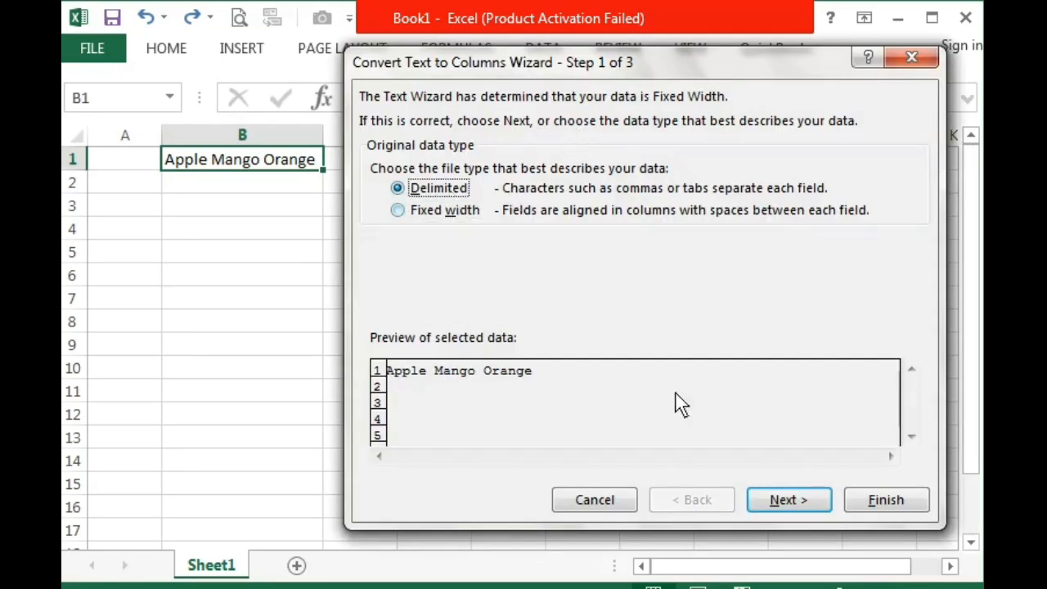
{"action": "left_click", "coordinate": [782, 503]}
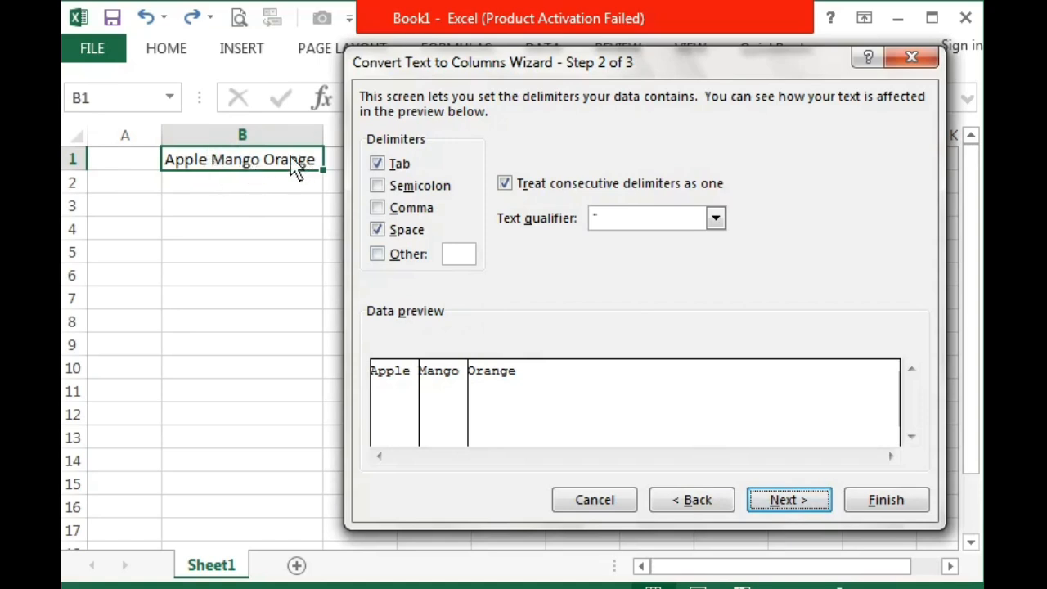
{"action": "left_click", "coordinate": [377, 231]}
{"action": "left_click", "coordinate": [377, 231]}
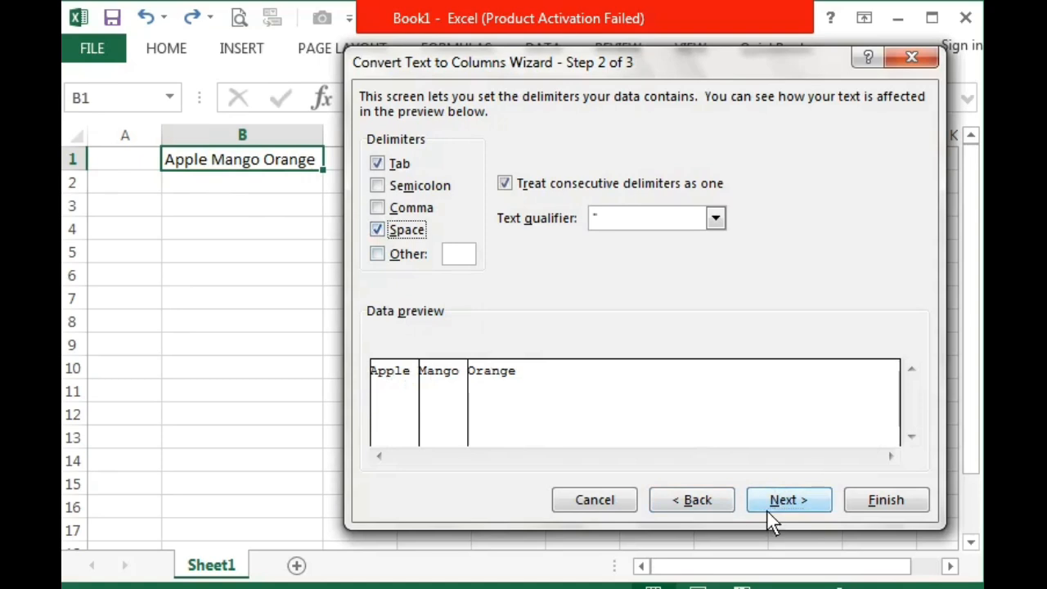
{"action": "left_click", "coordinate": [891, 501]}
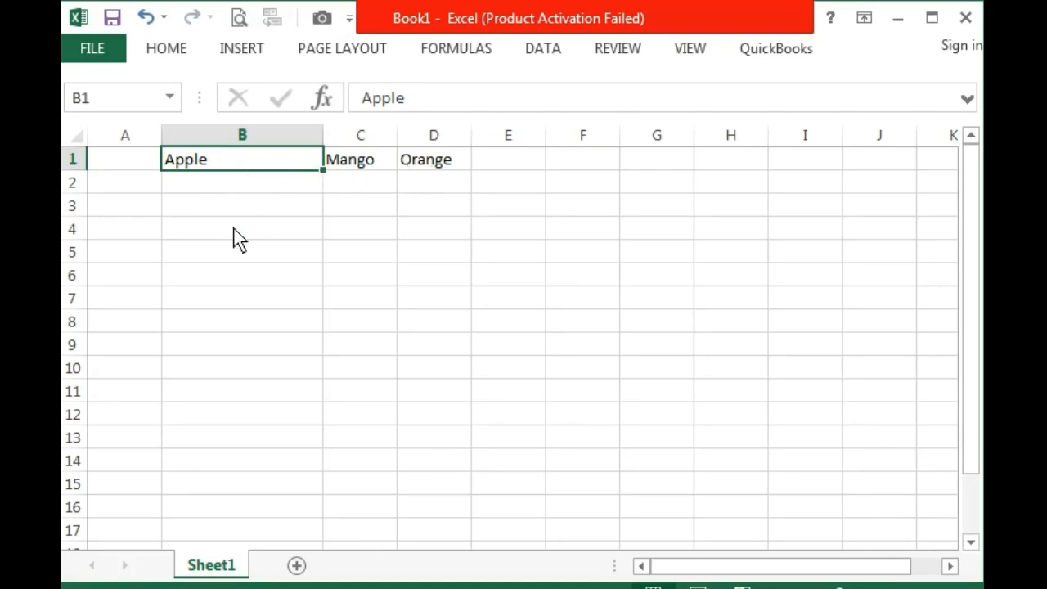
Step: Enter the space-separated numbers "12 14 15" in cell B3
{"action": "left_click", "coordinate": [231, 196]}
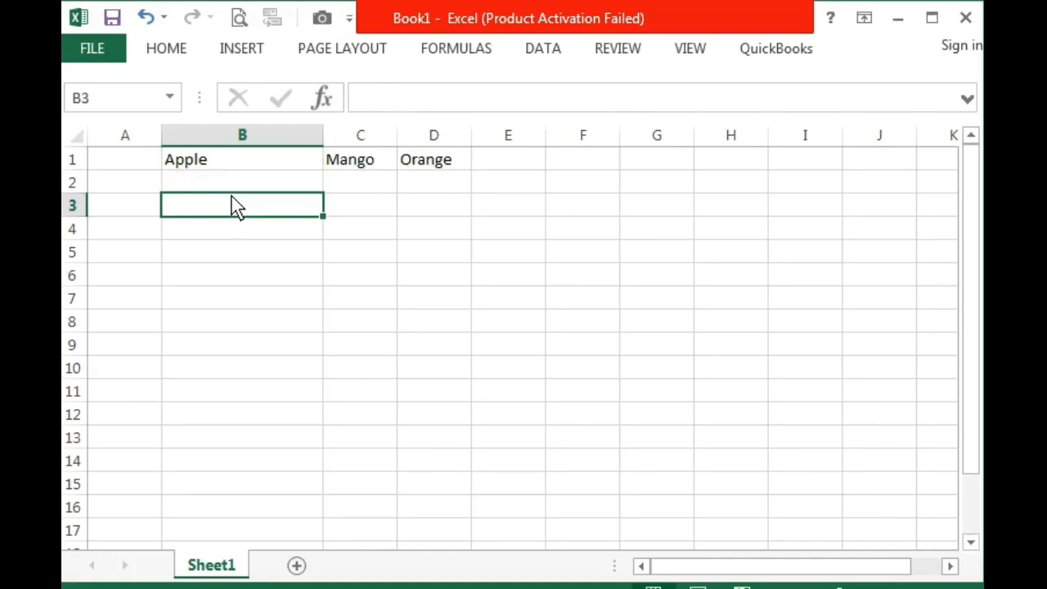
{"action": "type", "text": "12"}
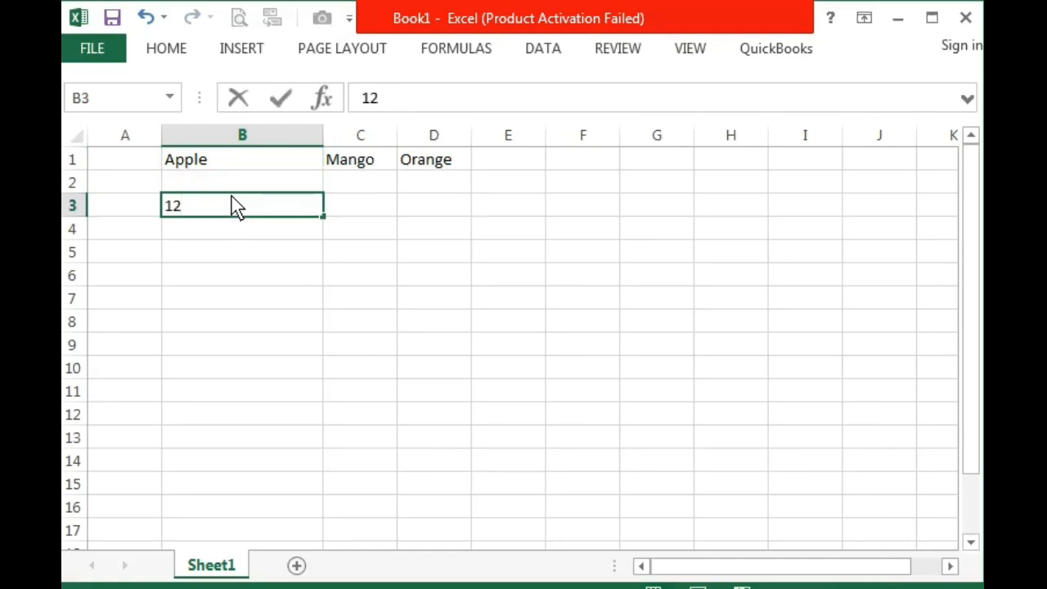
{"action": "type", "text": " 14 15"}
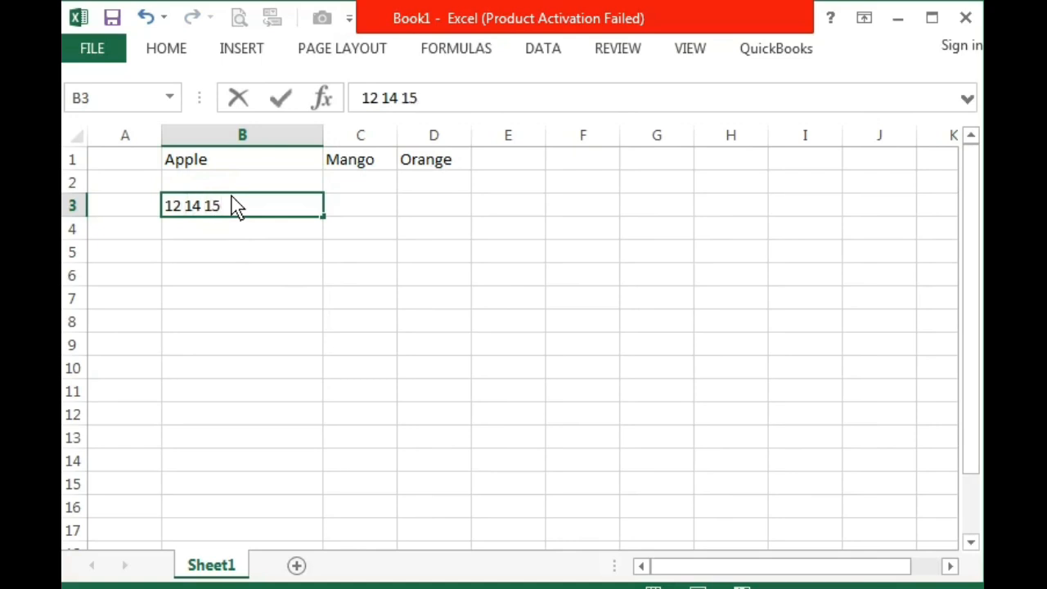
{"action": "left_click", "coordinate": [357, 206]}
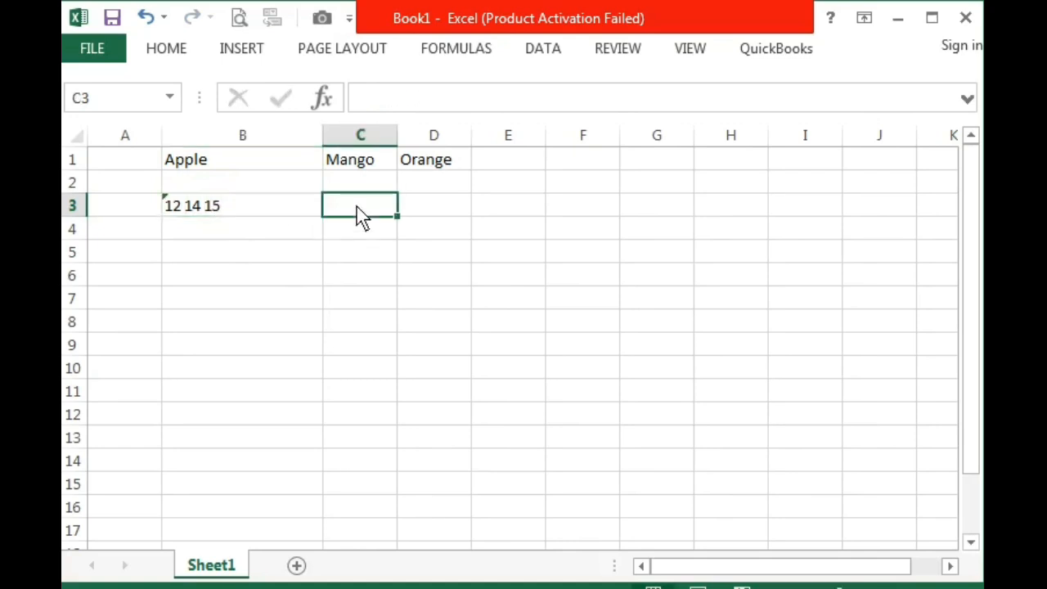
Step: Split cell B3 with Text to Columns as space-delimited data in General format, placing the output from cell C3
{"action": "left_click", "coordinate": [275, 208]}
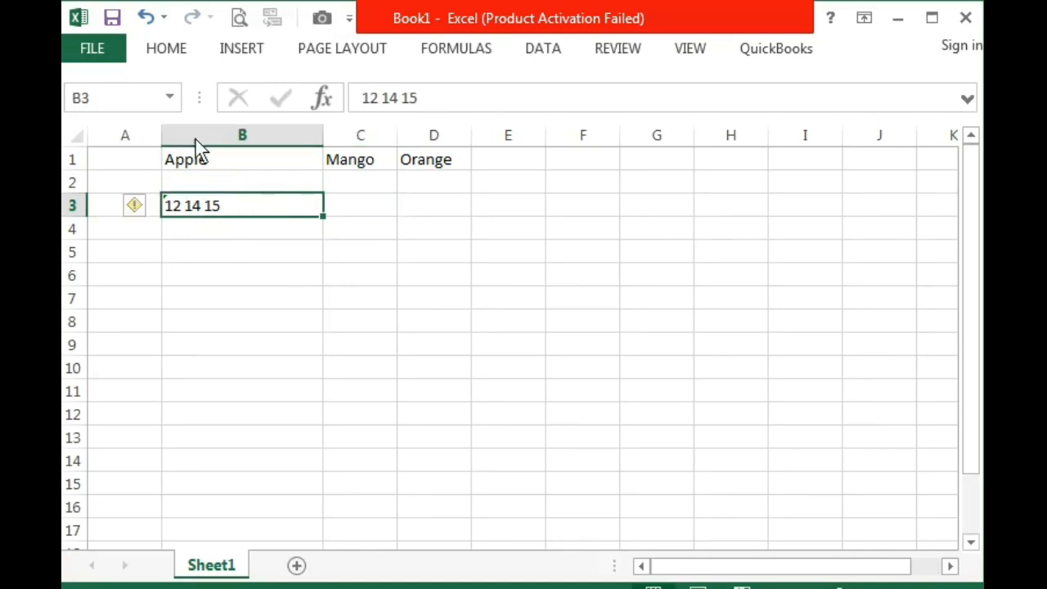
{"action": "left_click", "coordinate": [555, 48]}
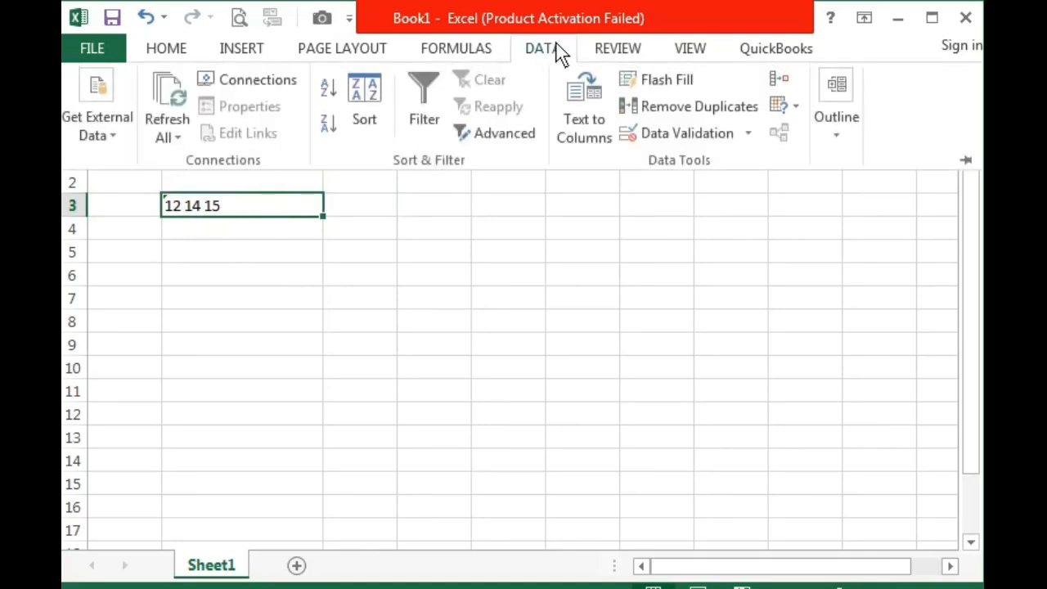
{"action": "left_click", "coordinate": [583, 138]}
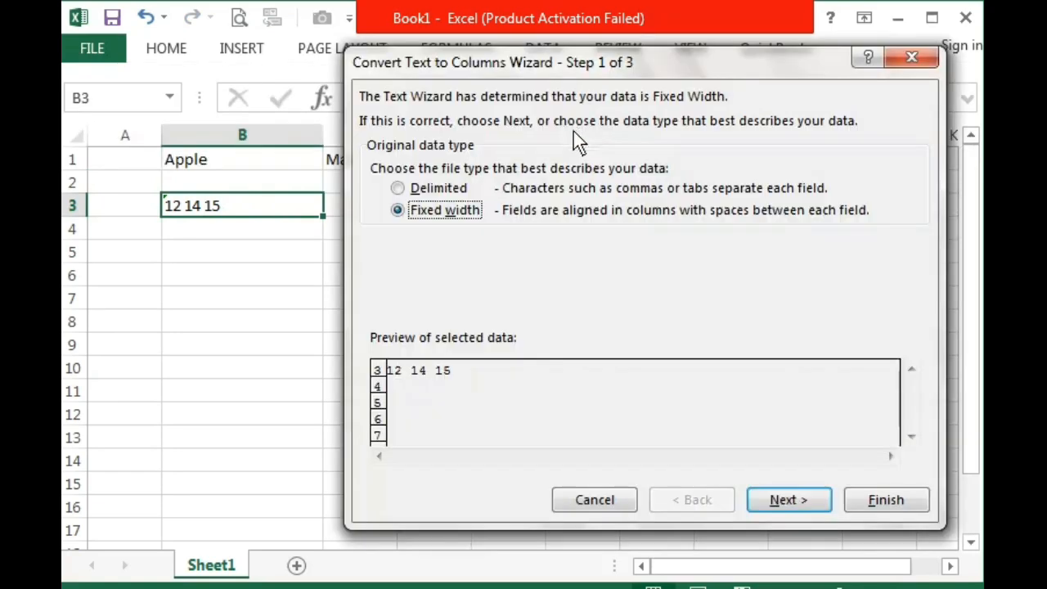
{"action": "left_click", "coordinate": [465, 189]}
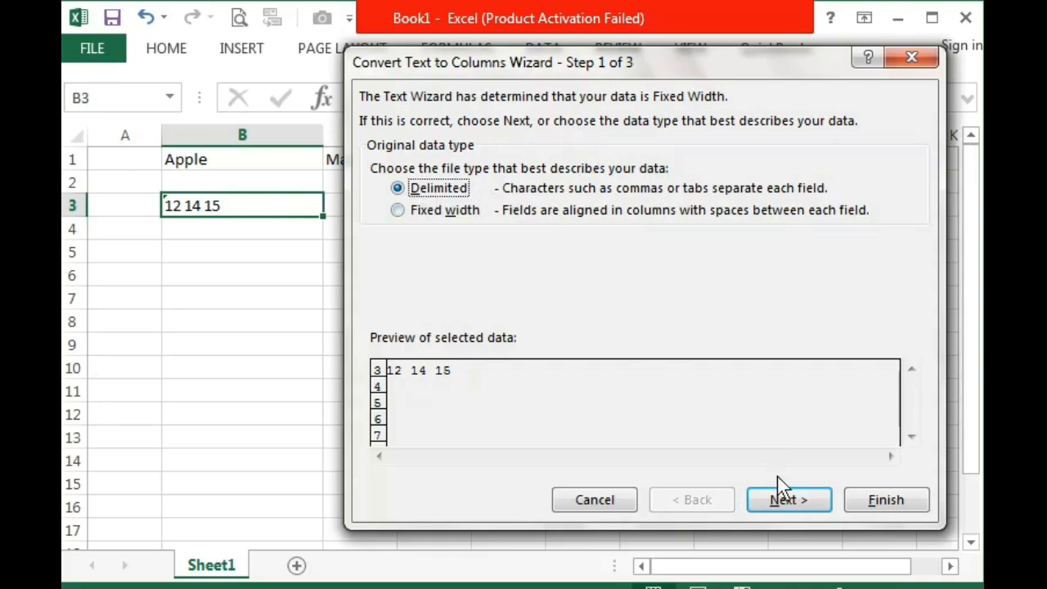
{"action": "left_click", "coordinate": [783, 499]}
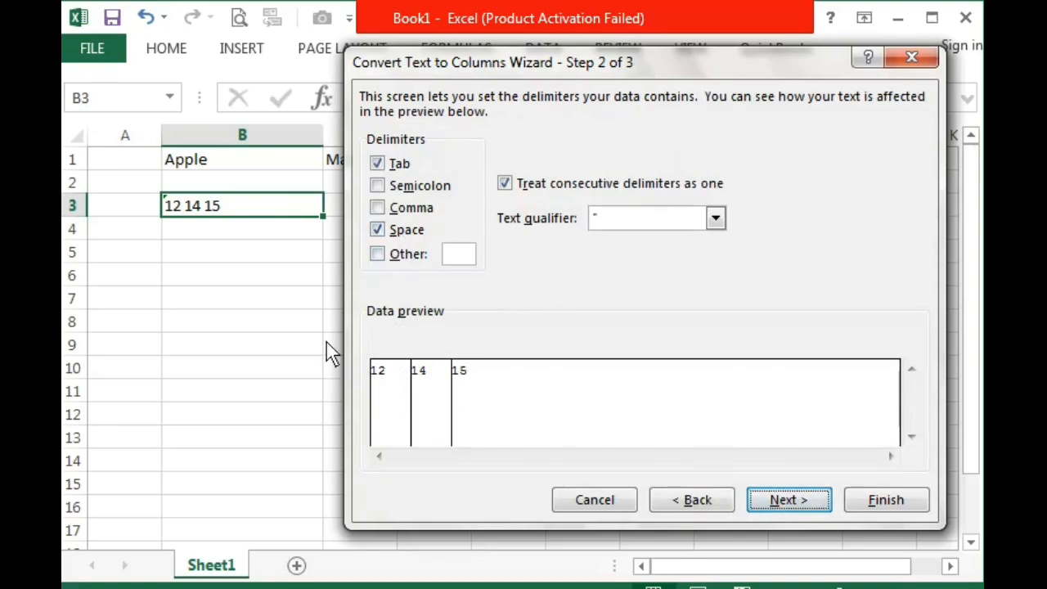
{"action": "left_click", "coordinate": [780, 508]}
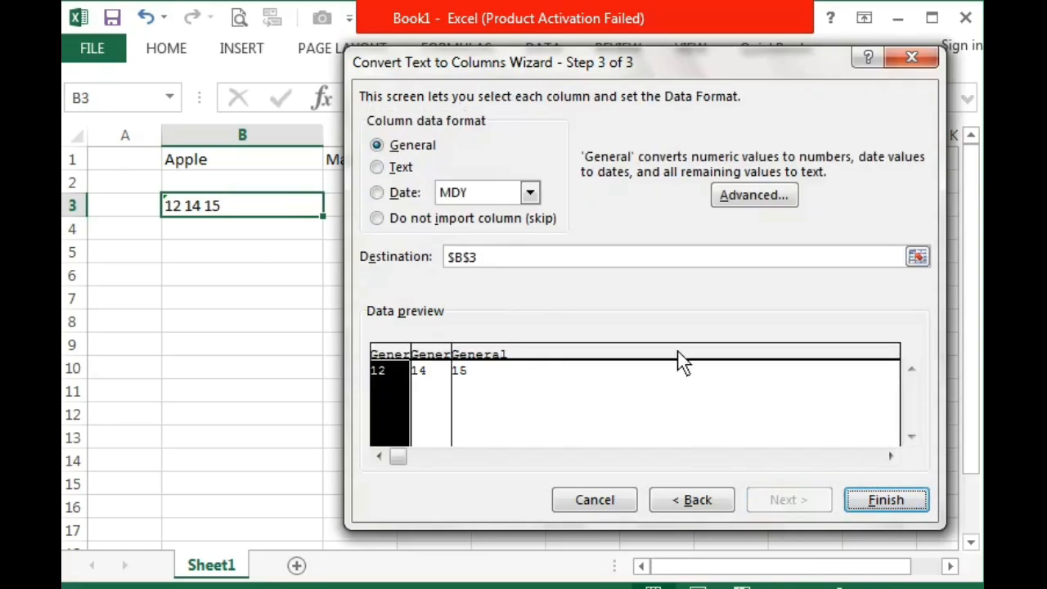
{"action": "left_click", "coordinate": [921, 260]}
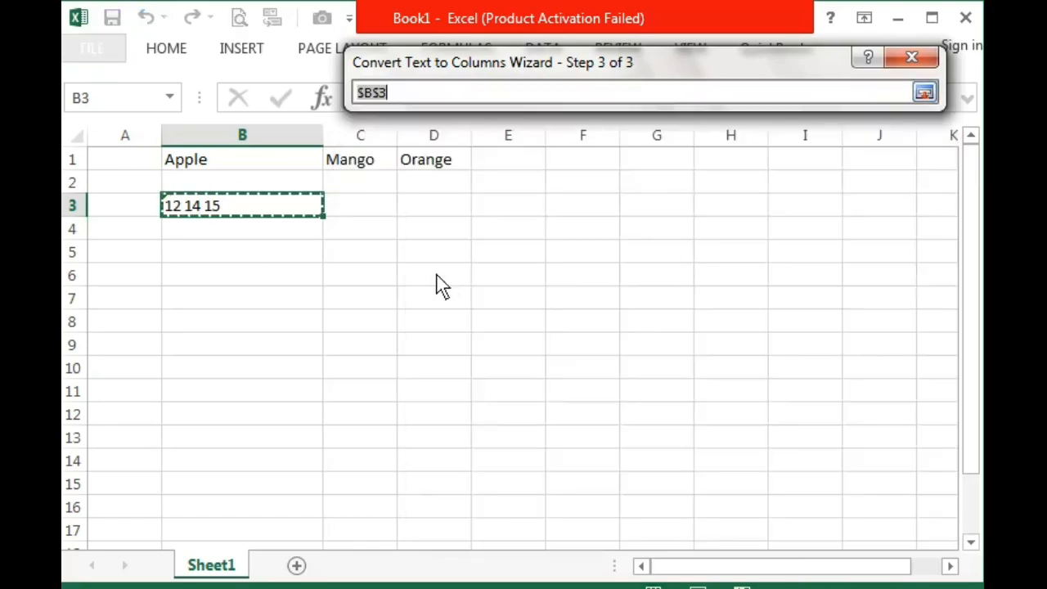
{"action": "left_click", "coordinate": [371, 205]}
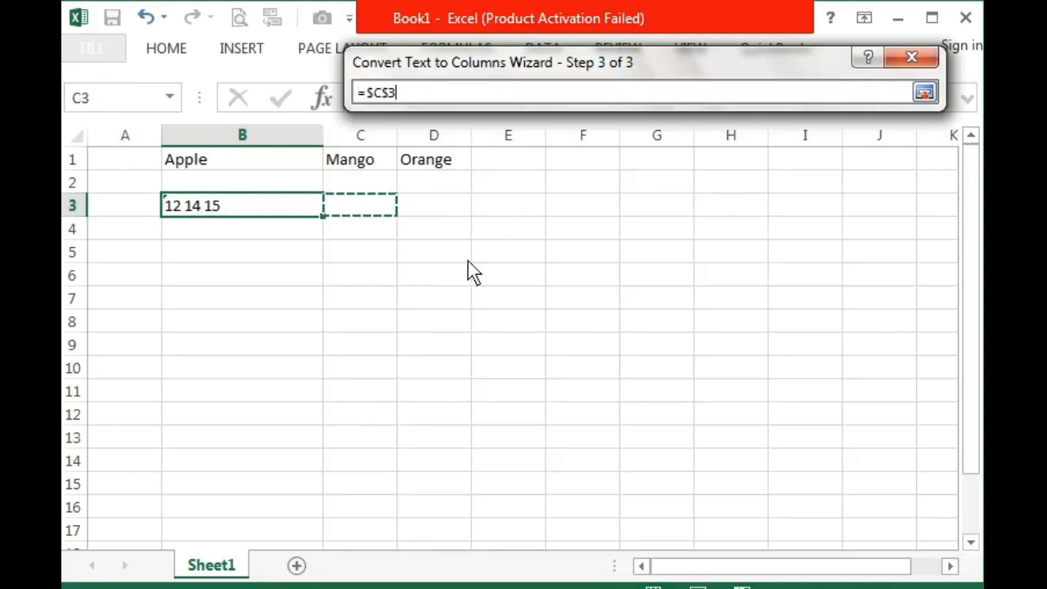
{"action": "left_click", "coordinate": [923, 93]}
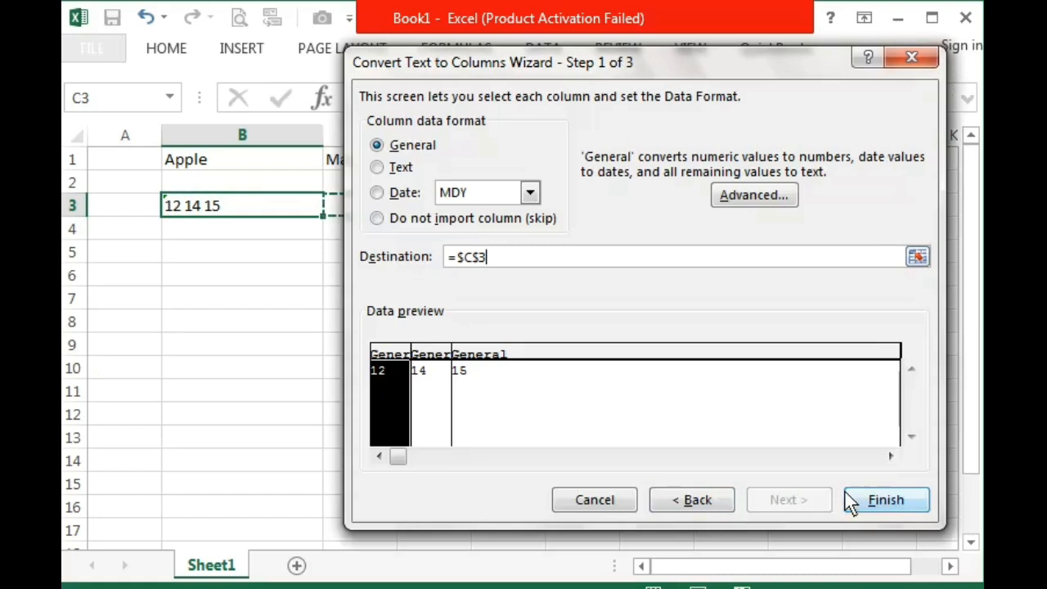
{"action": "left_click", "coordinate": [880, 501]}
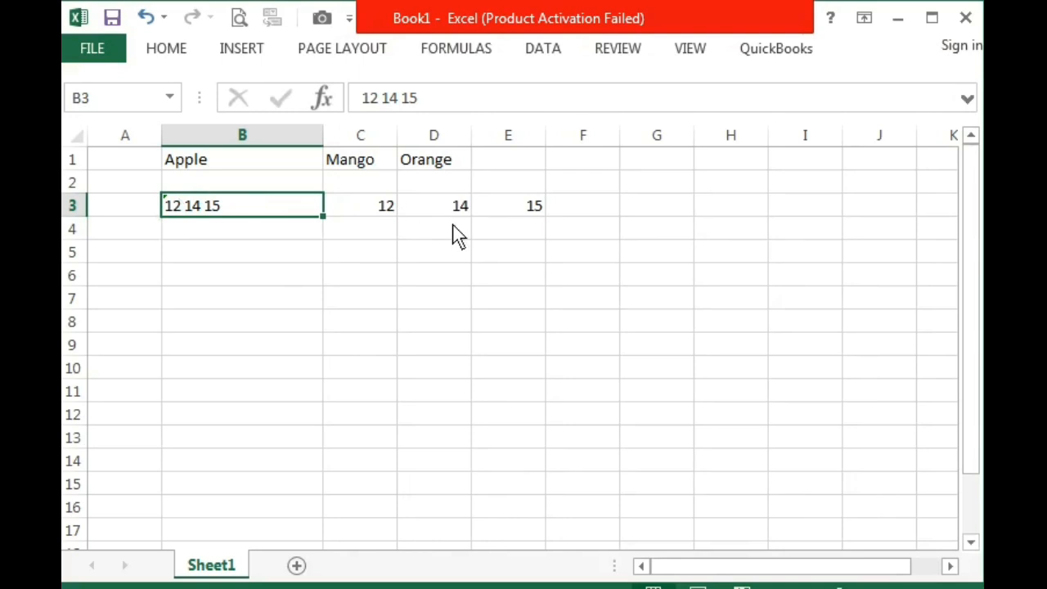
Step: Enter the sentence "I am Pakistani I am good" in cell B5
{"action": "left_click", "coordinate": [223, 252]}
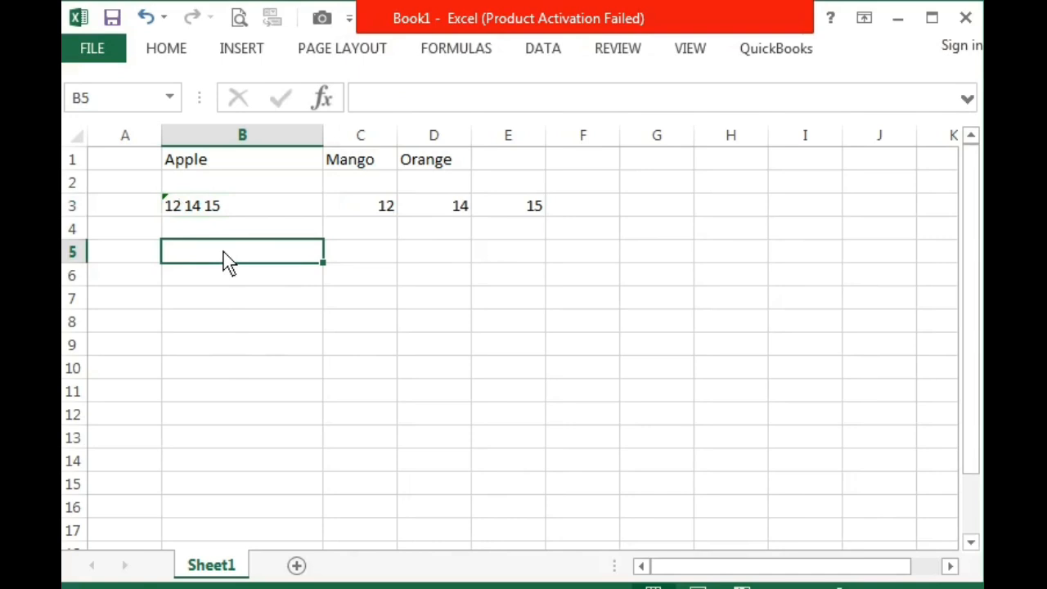
{"action": "type", "text": "I am"}
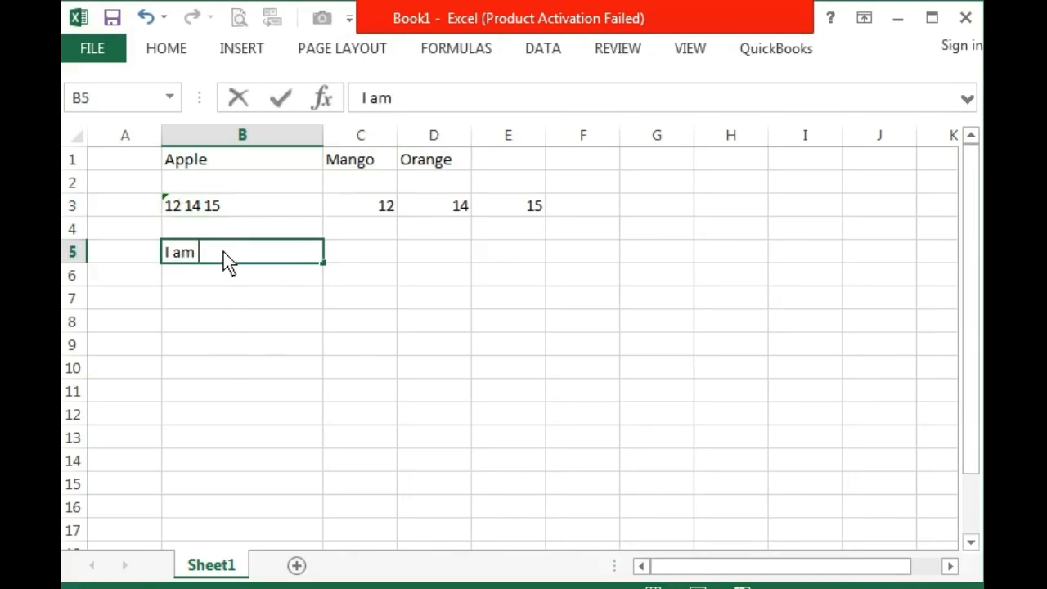
{"action": "type", "text": " Pakista"}
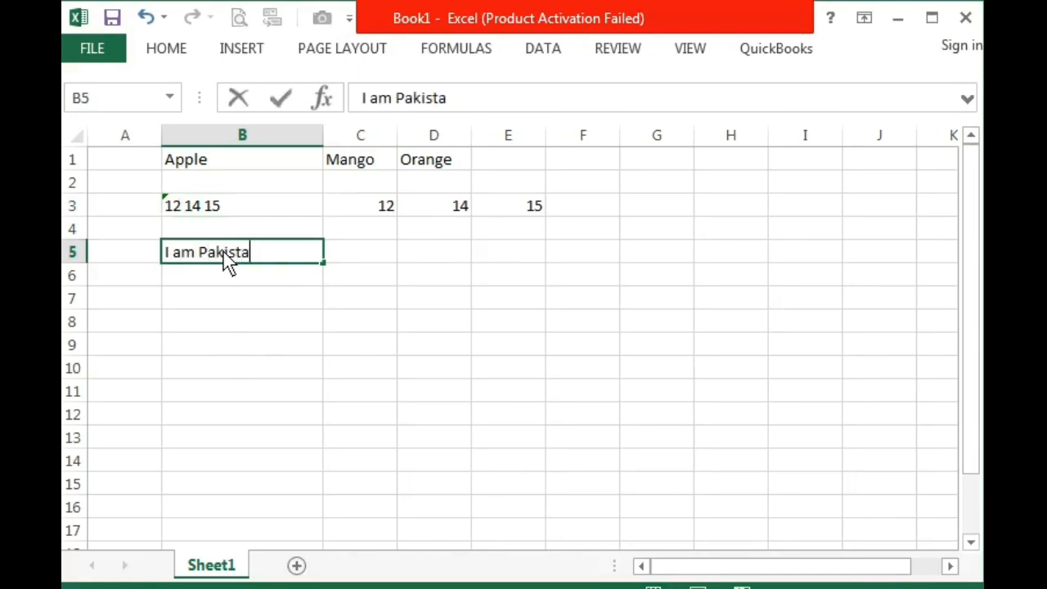
{"action": "type", "text": "ni I am"}
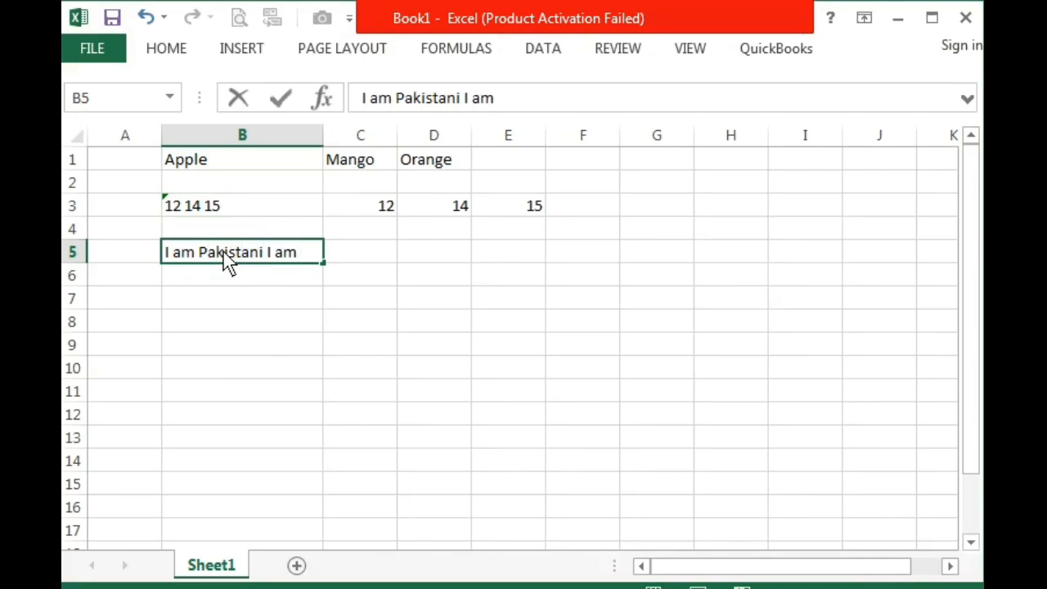
{"action": "type", "text": "good"}
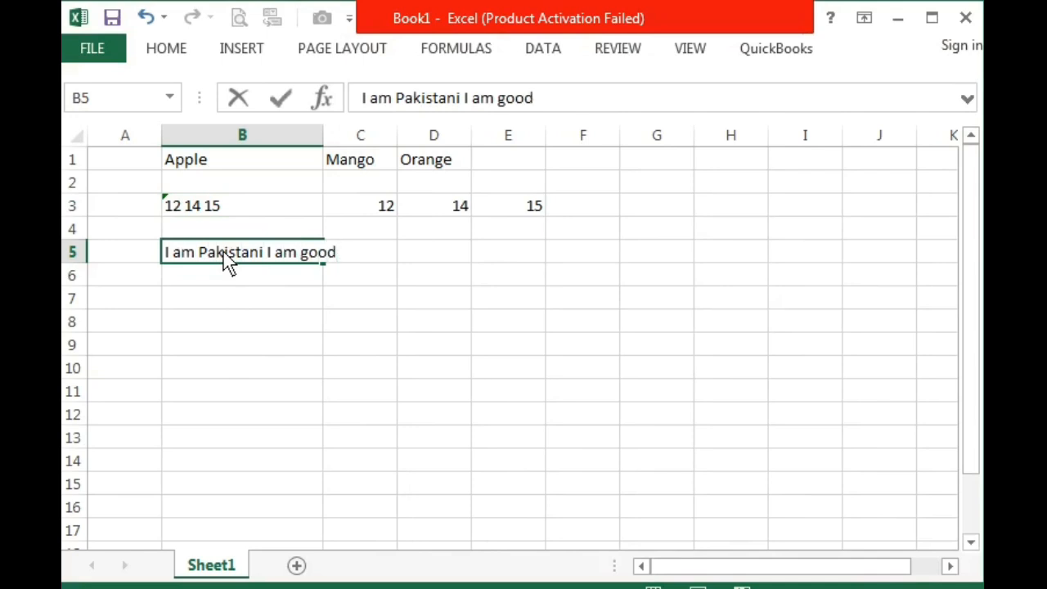
{"action": "key", "text": "Return"}
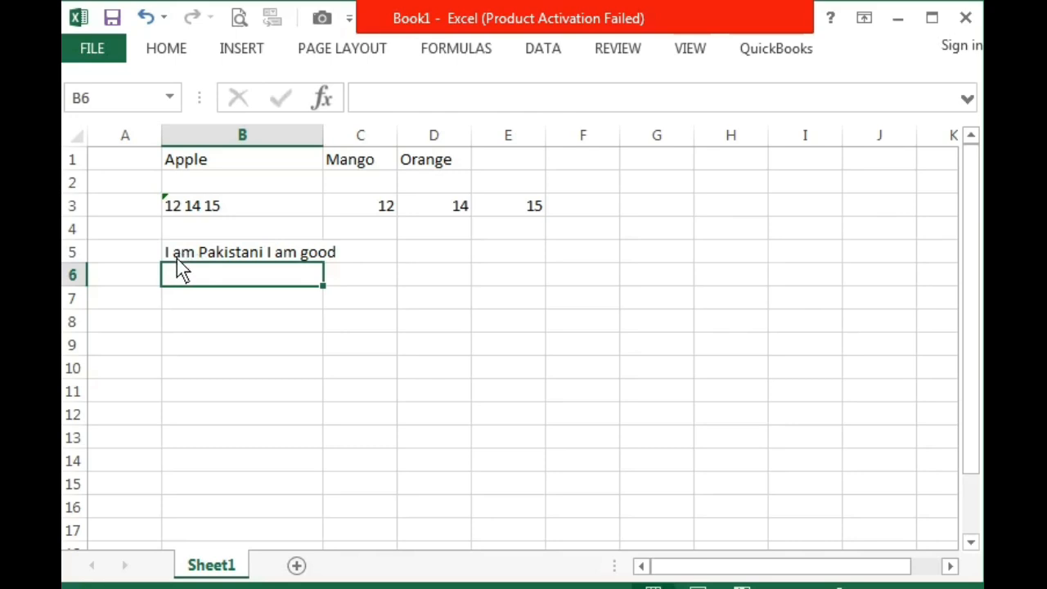
Step: Split the sentence in cell B5 with Text to Columns as space-delimited data in General format, placing the output from cell C5
{"action": "left_click", "coordinate": [284, 254]}
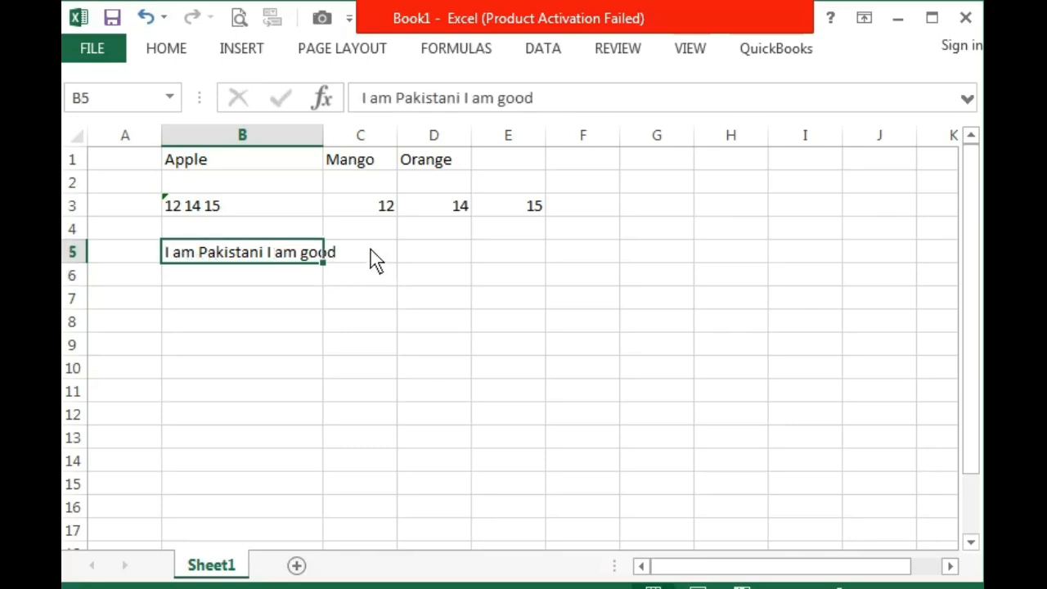
{"action": "left_click", "coordinate": [370, 251]}
{"action": "left_click", "coordinate": [287, 255]}
{"action": "left_click", "coordinate": [553, 51]}
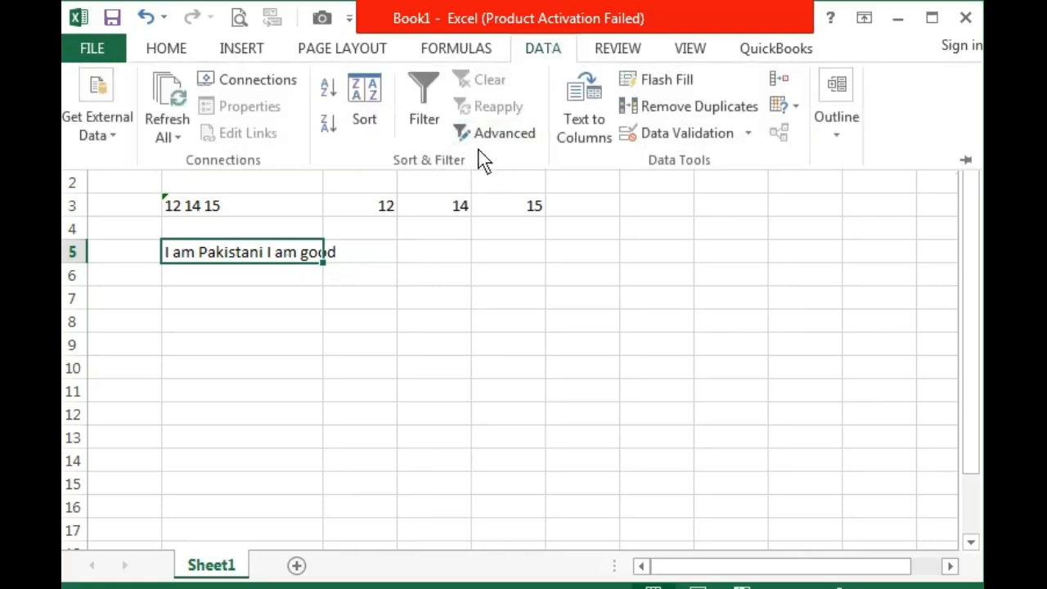
{"action": "left_click", "coordinate": [581, 129]}
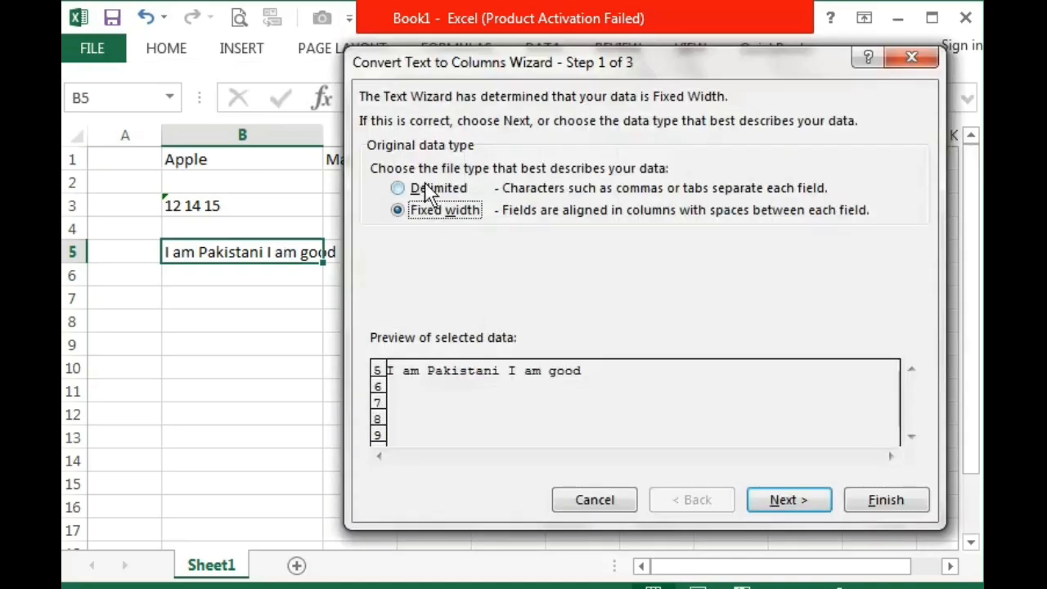
{"action": "left_click", "coordinate": [427, 190]}
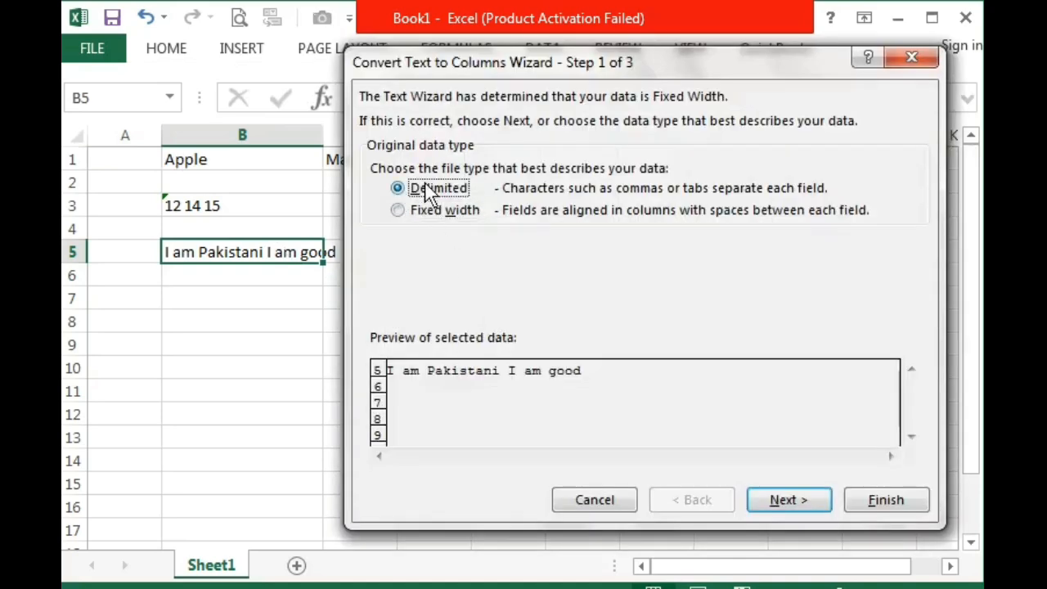
{"action": "left_click", "coordinate": [780, 503]}
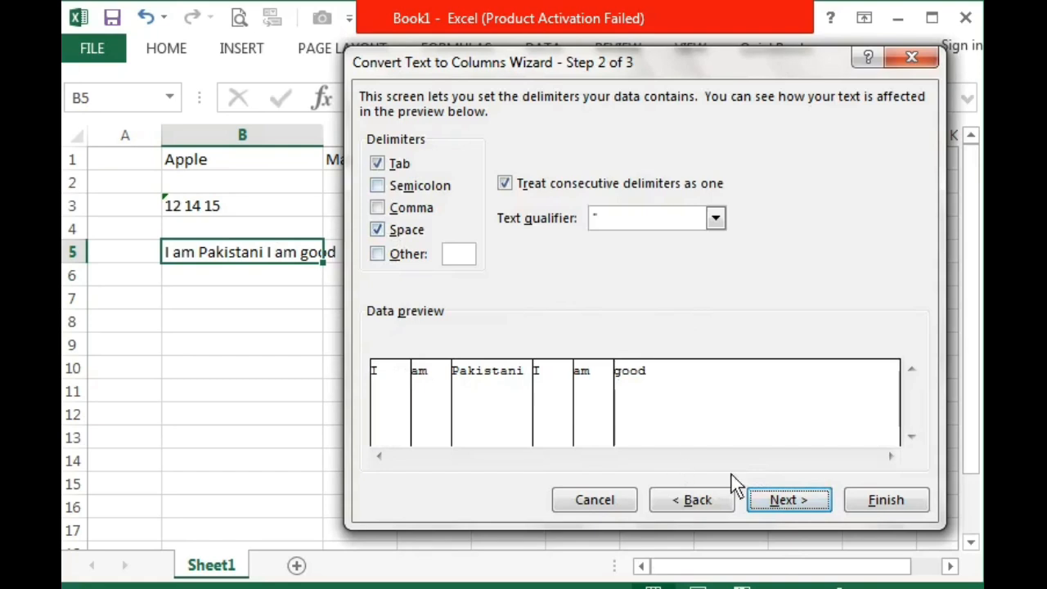
{"action": "left_click", "coordinate": [771, 503]}
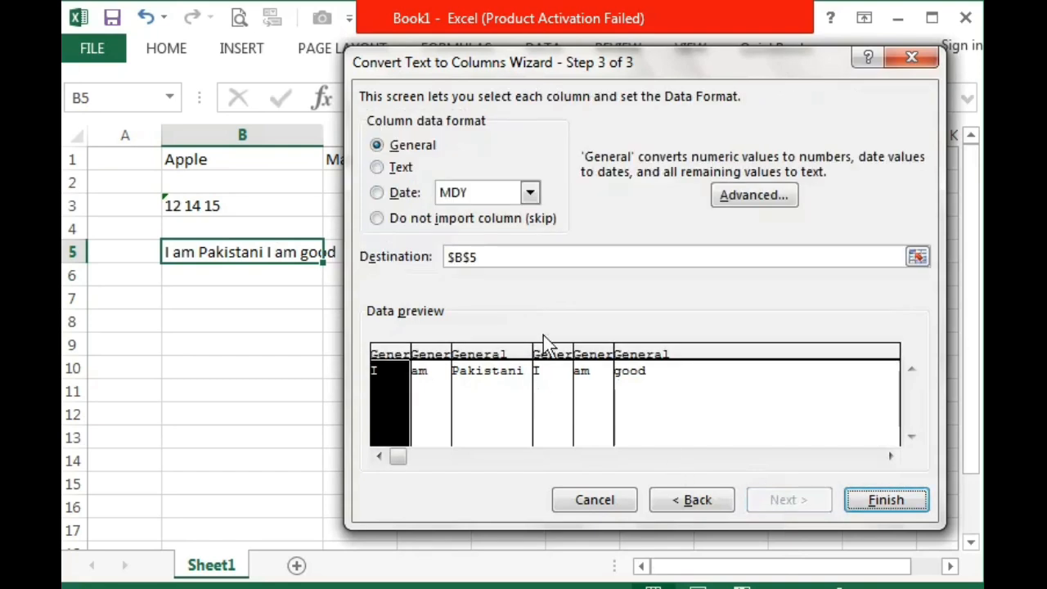
{"action": "left_click", "coordinate": [918, 258]}
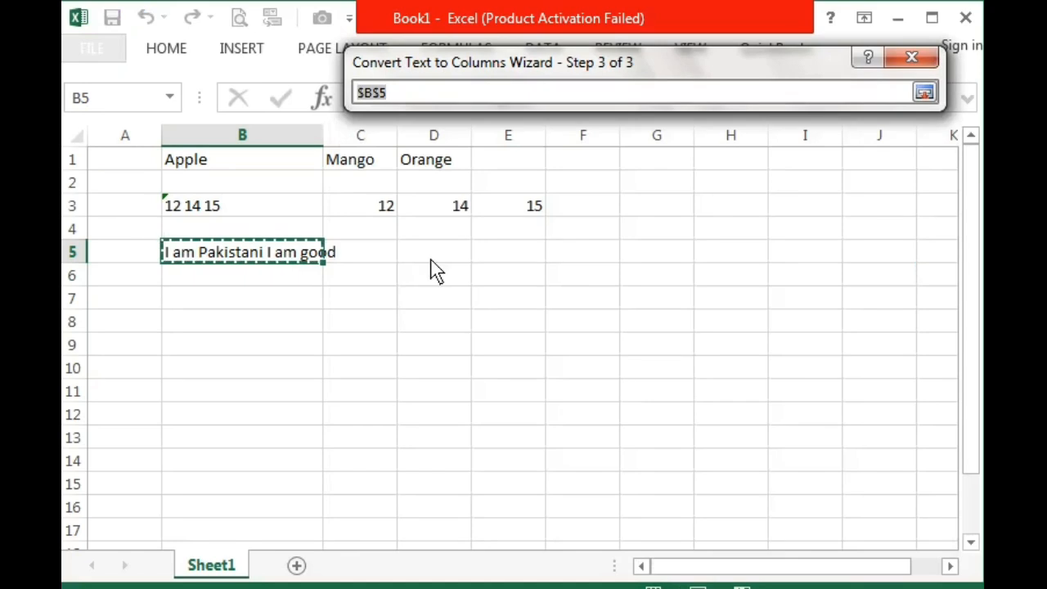
{"action": "left_click", "coordinate": [391, 266]}
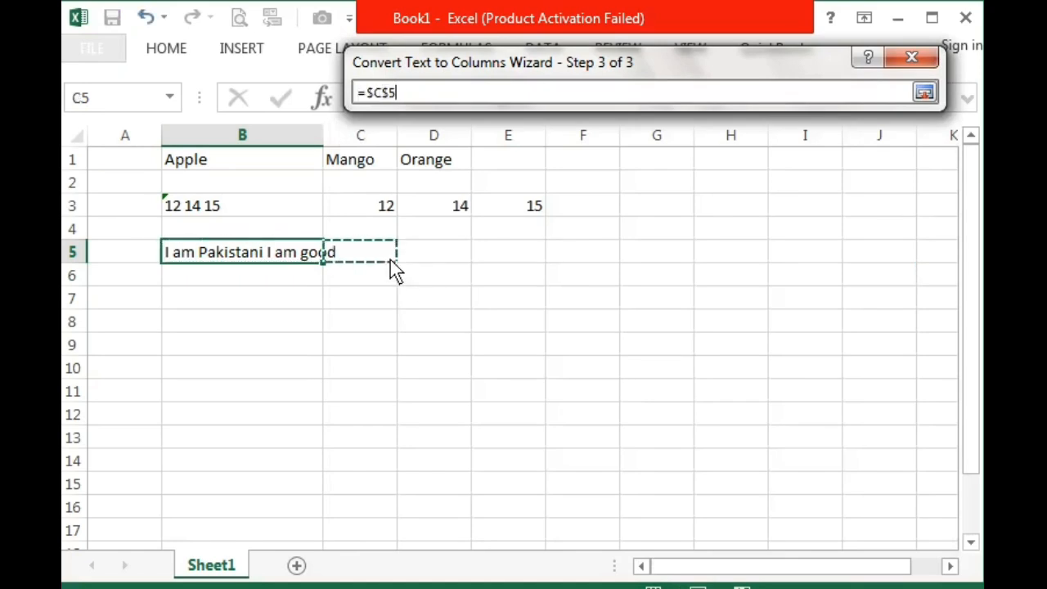
{"action": "left_click", "coordinate": [925, 93]}
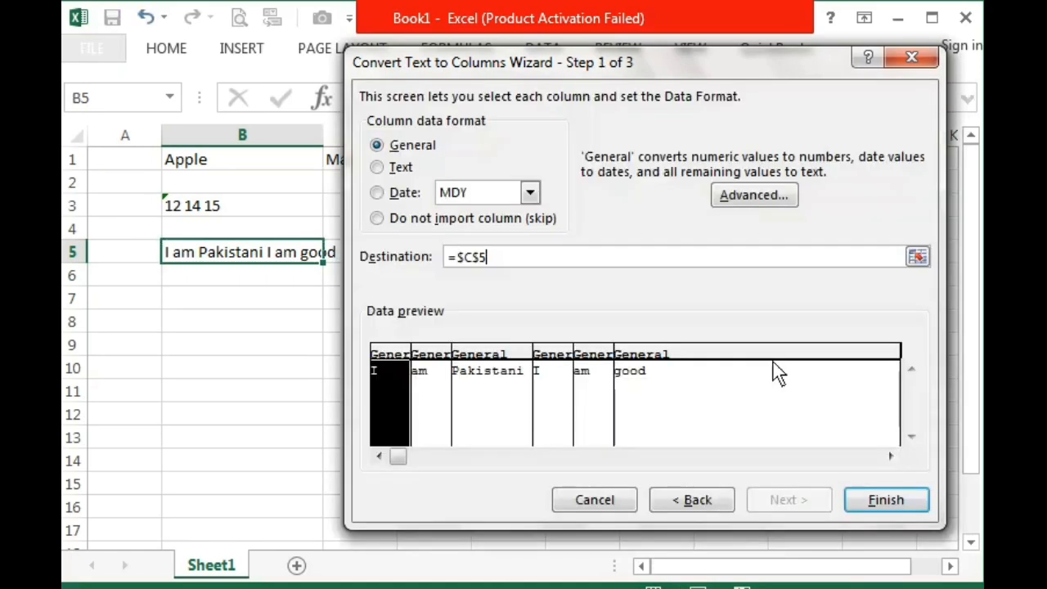
{"action": "left_click", "coordinate": [868, 511]}
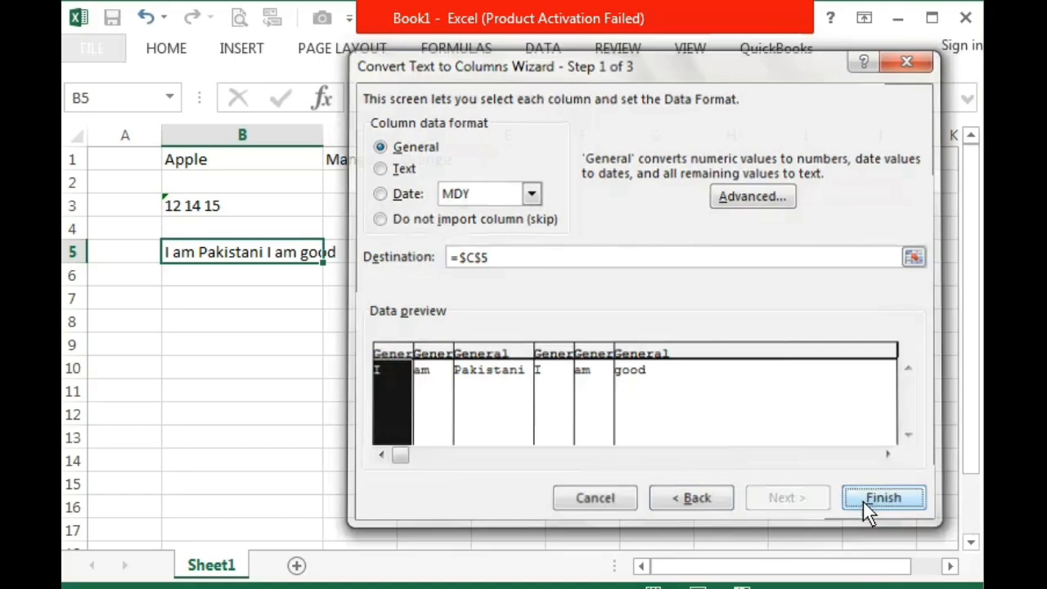